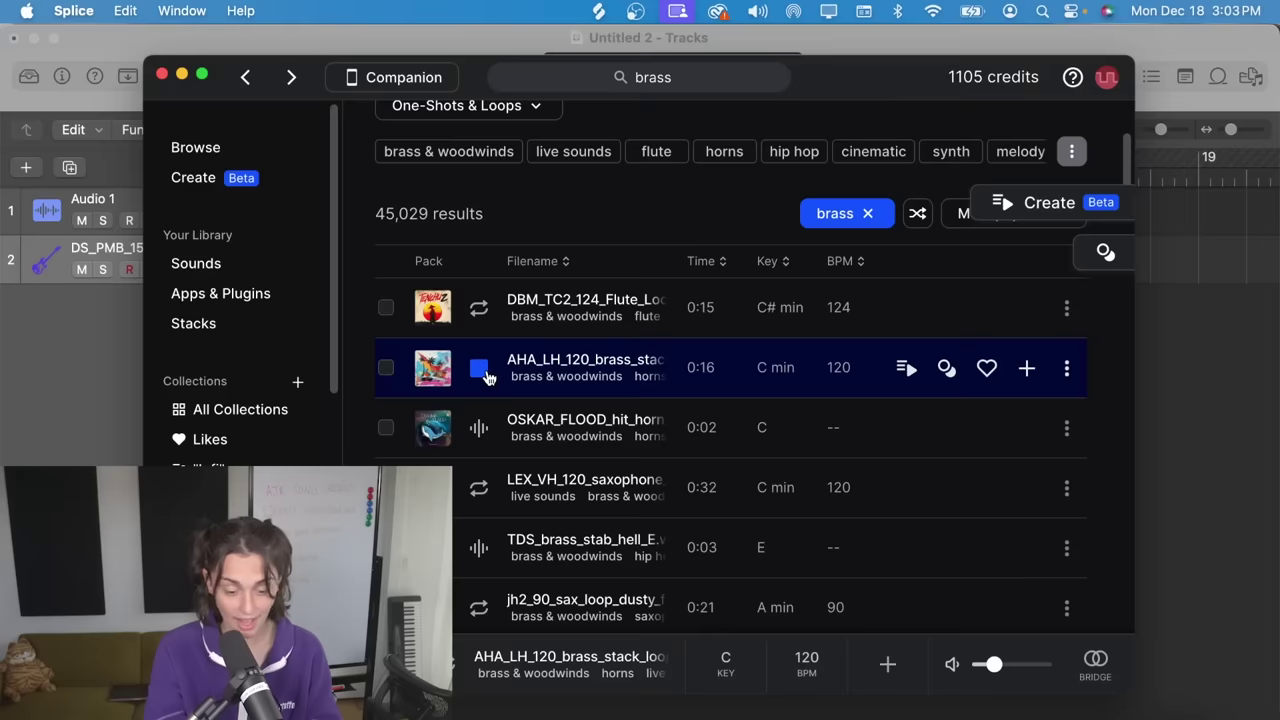
Download the AHA_LH_120_brass_stack loop in C minor and play it together with the goofy fx loop.
left_click(1026, 368)
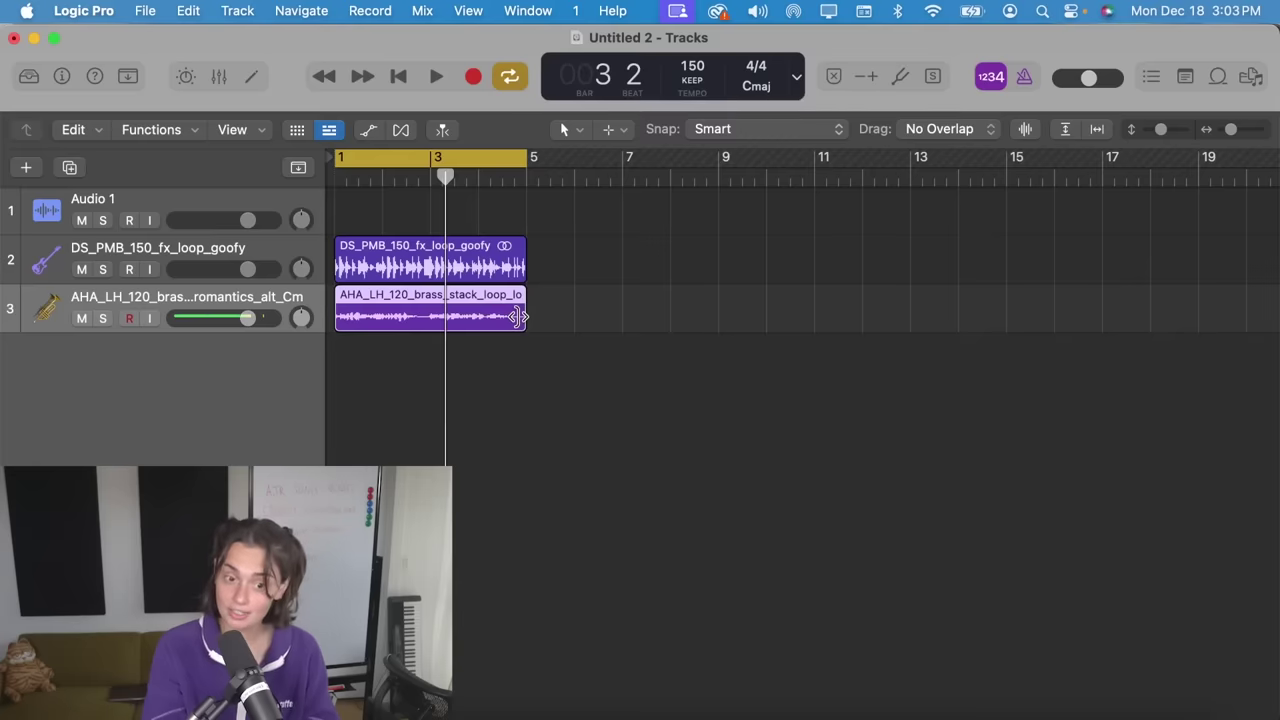
key("space")
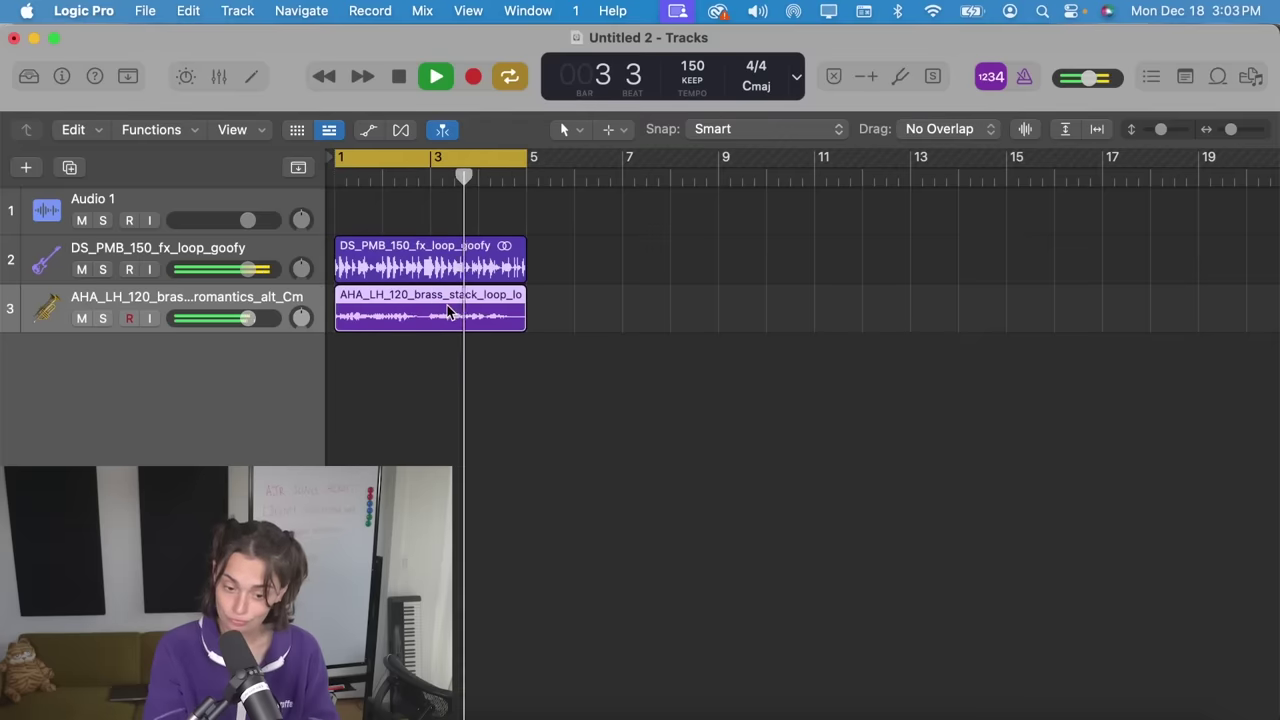
Switch to Splice, download the DBM_TC2_78_Brass_Loop sample and place it on a new track beneath the brass stack loop.
mouse_move(609, 714)
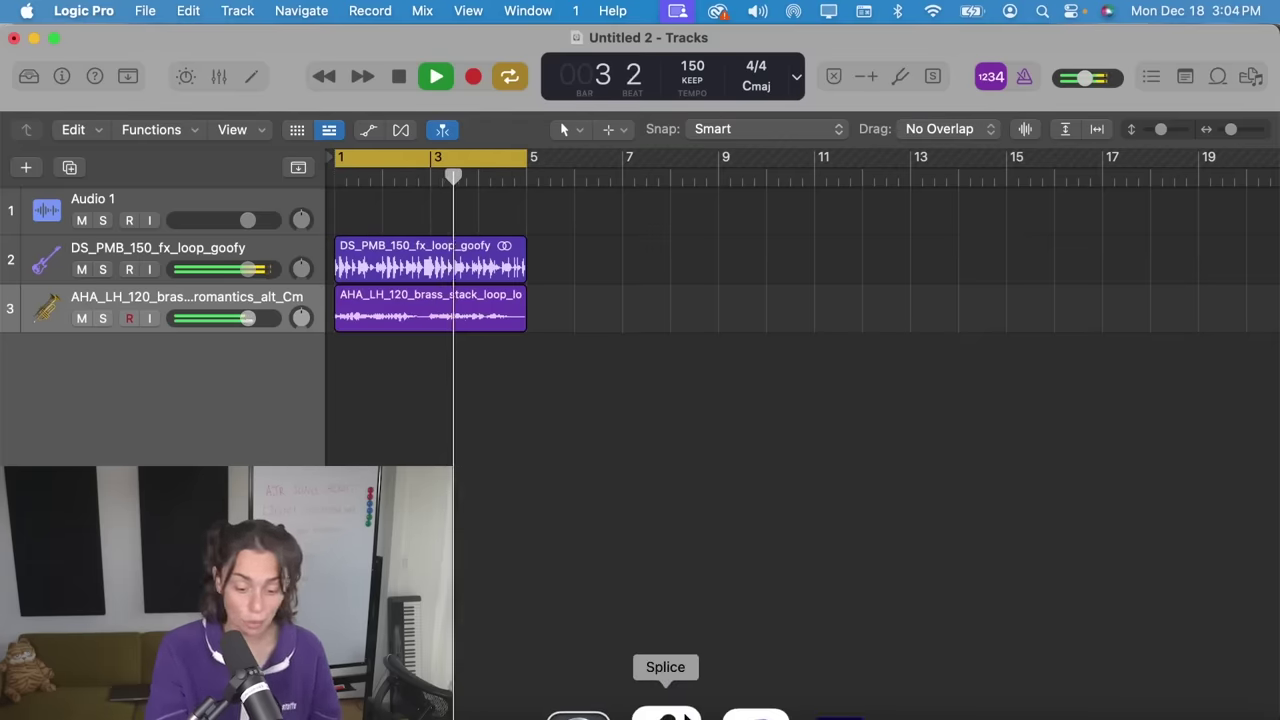
left_click(668, 712)
scroll(651, 531, "down", 5)
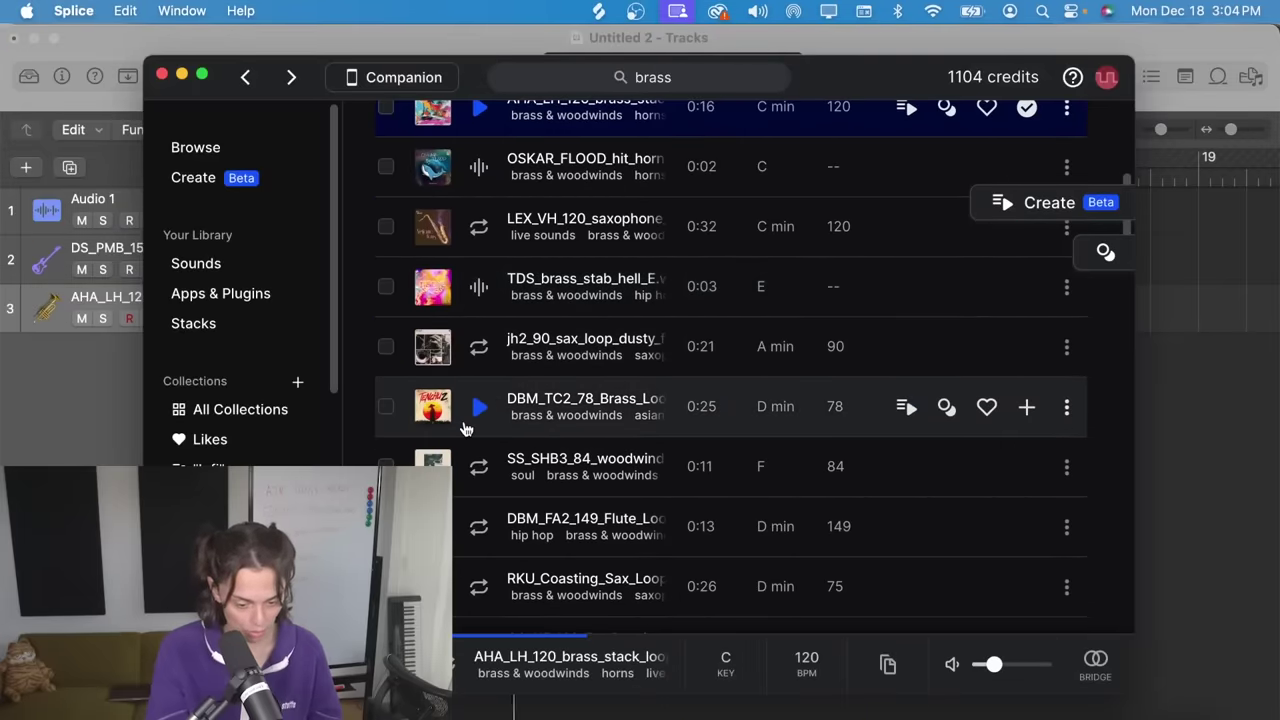
left_click(1026, 406)
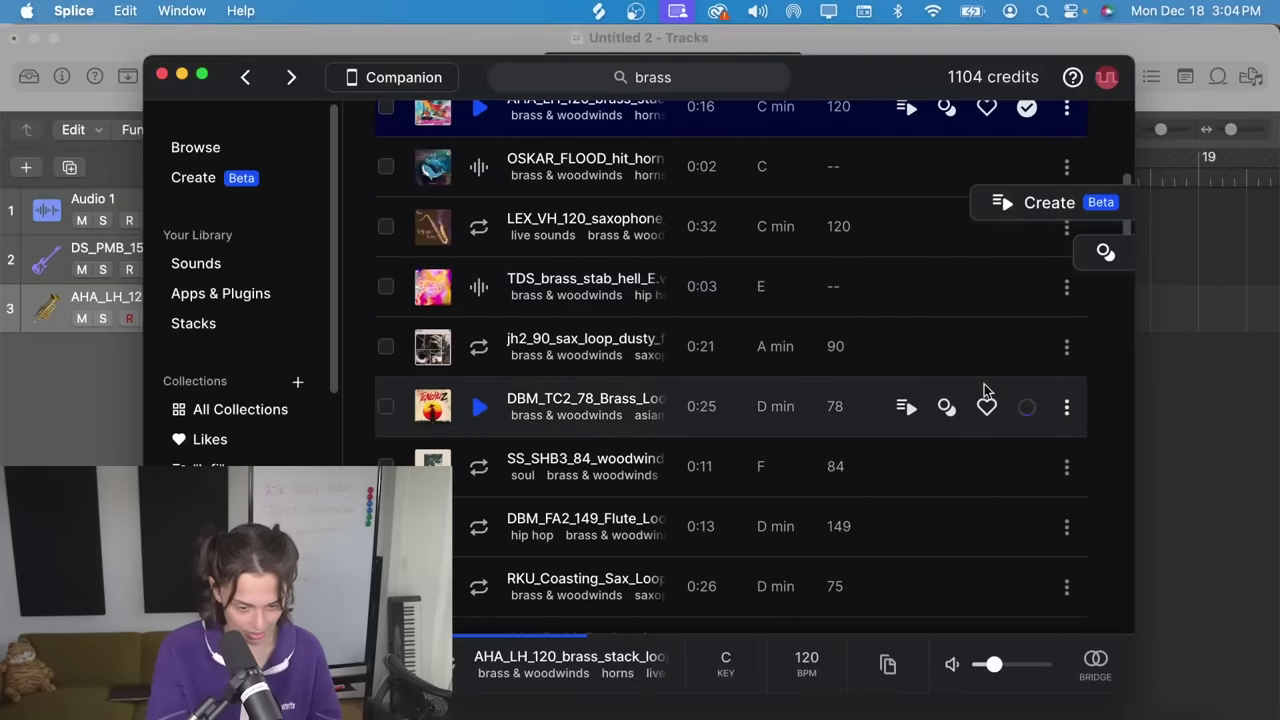
left_click_drag(612, 414, 367, 372)
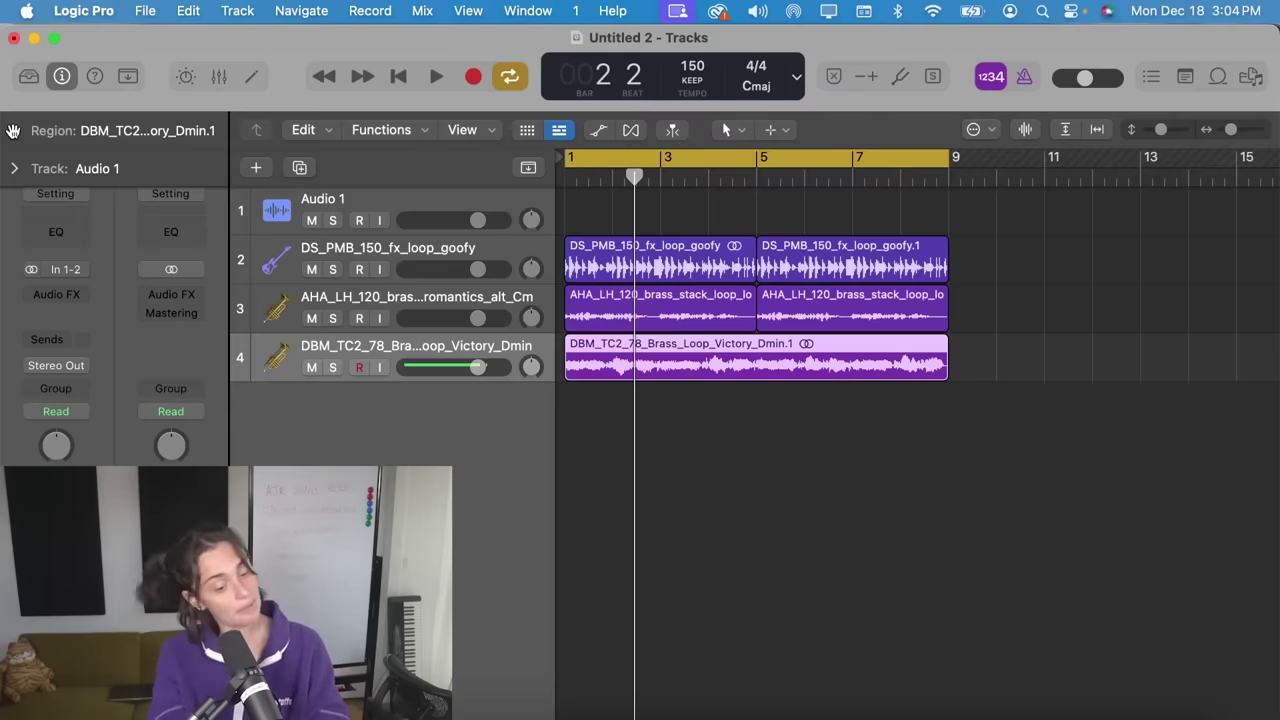
Set the transposition of the DBM_TC2_78_Brass_Loop_Victory region to 2.
left_click(13, 131)
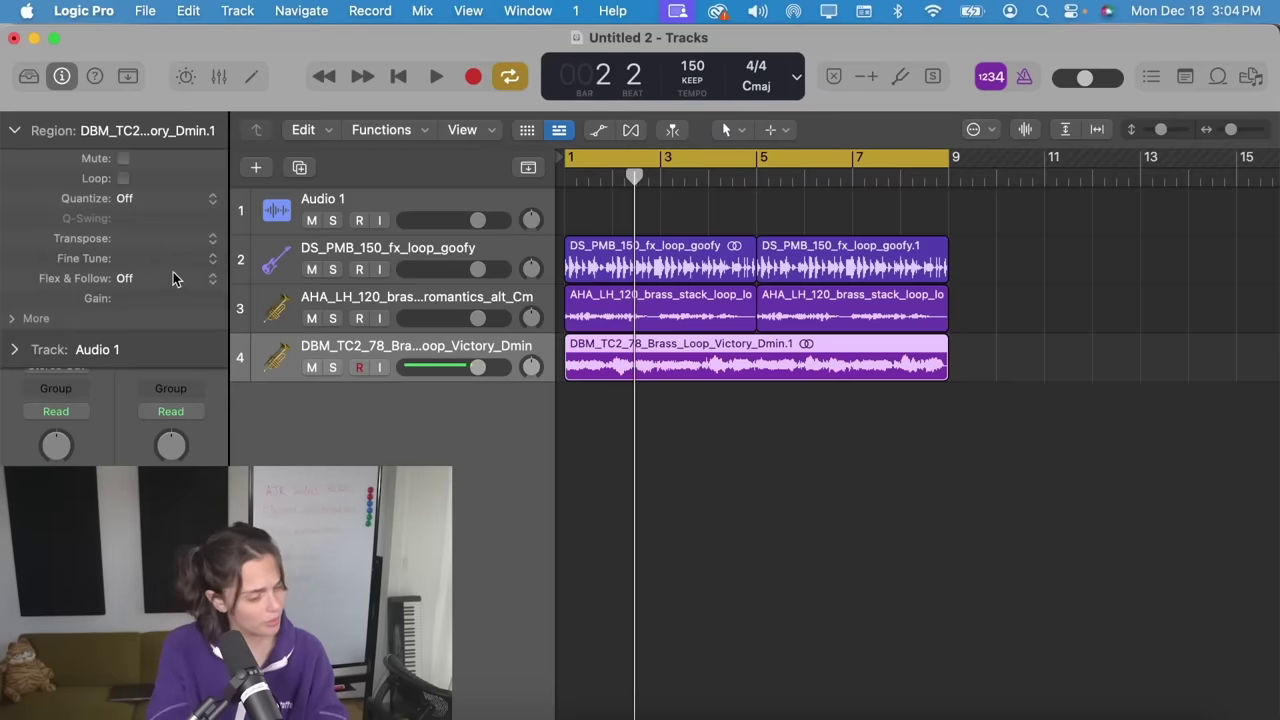
double_click(141, 240)
type("2")
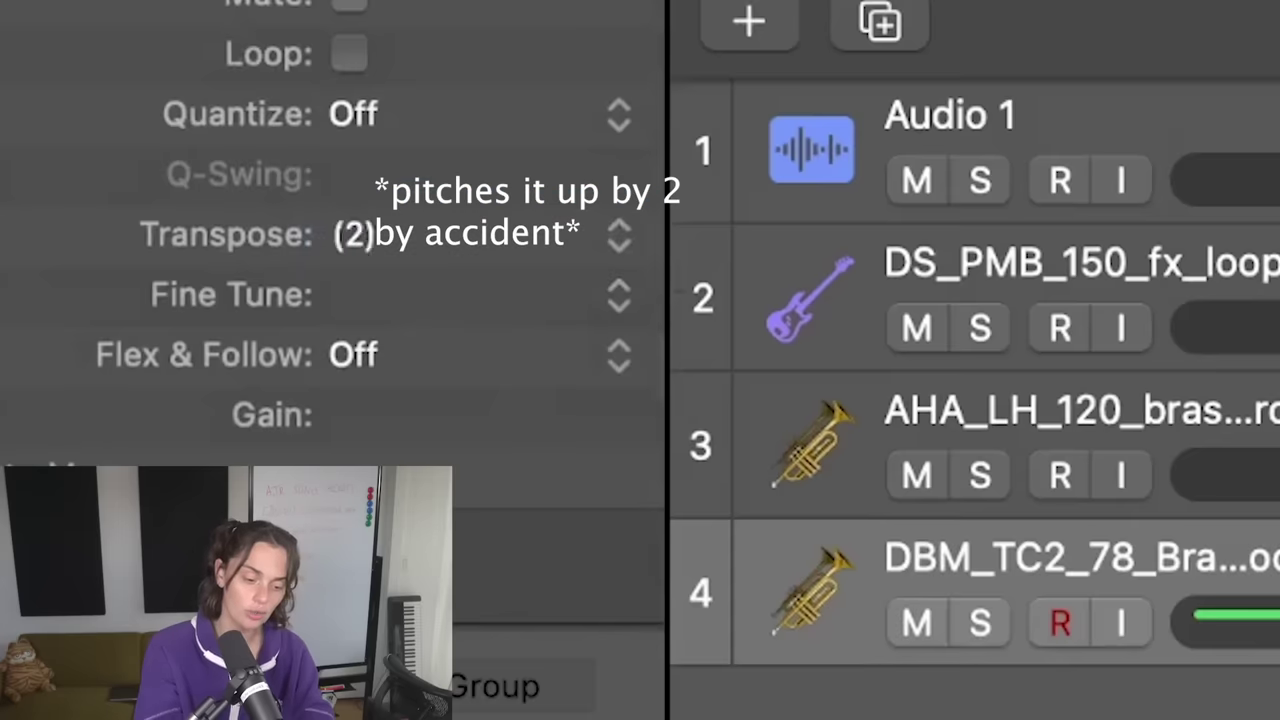
key("Return")
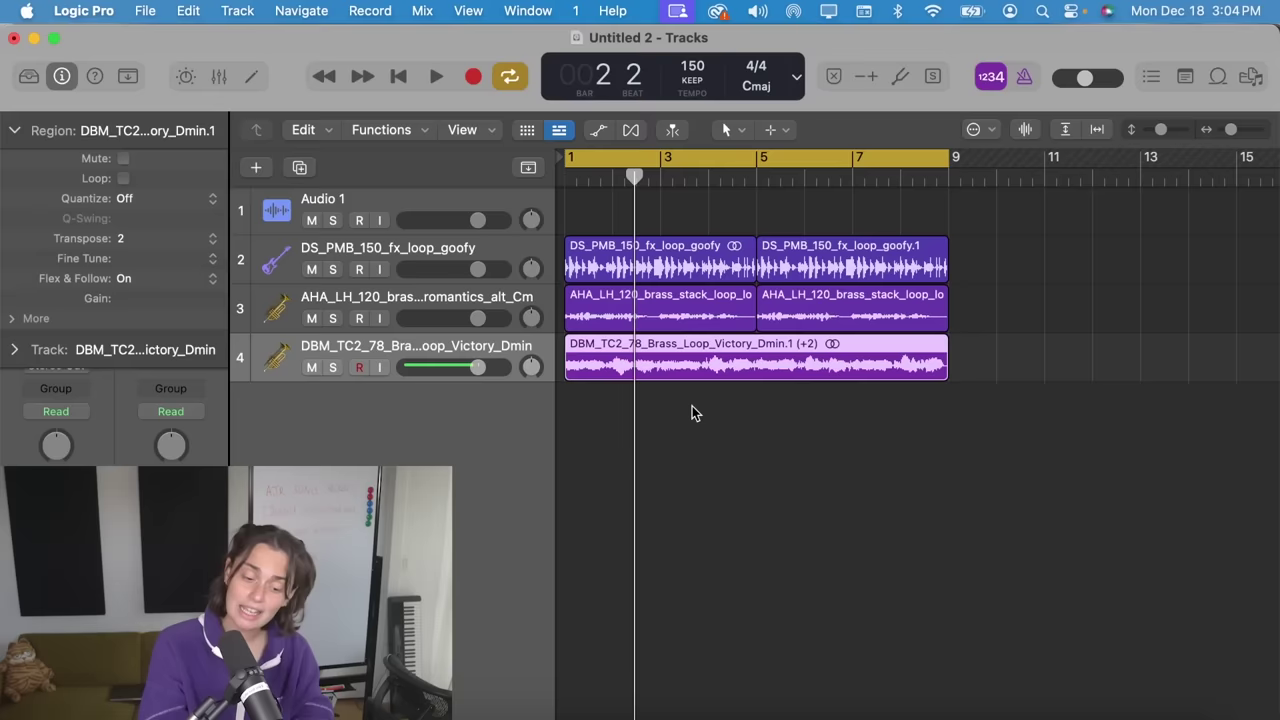
left_click(688, 405)
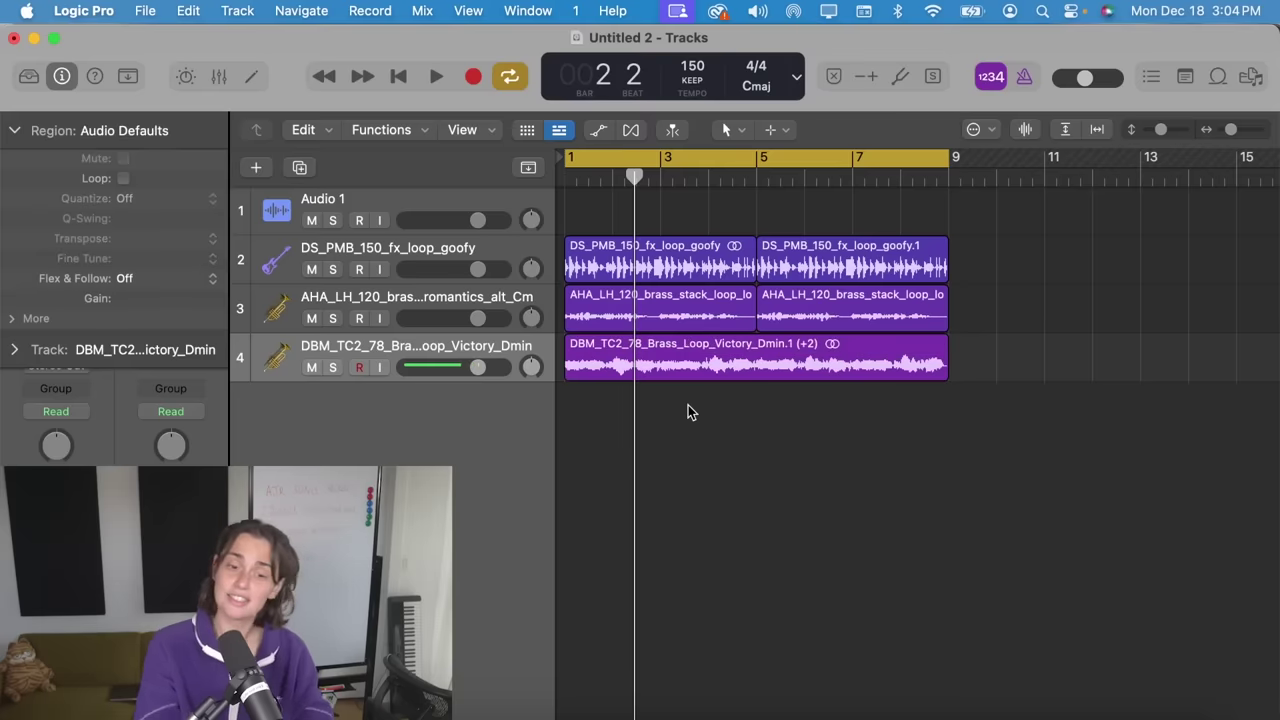
Rename the DBM_TC2_78 brass loop track as "c mino" and play the arrangement.
double_click(425, 352)
type("c")
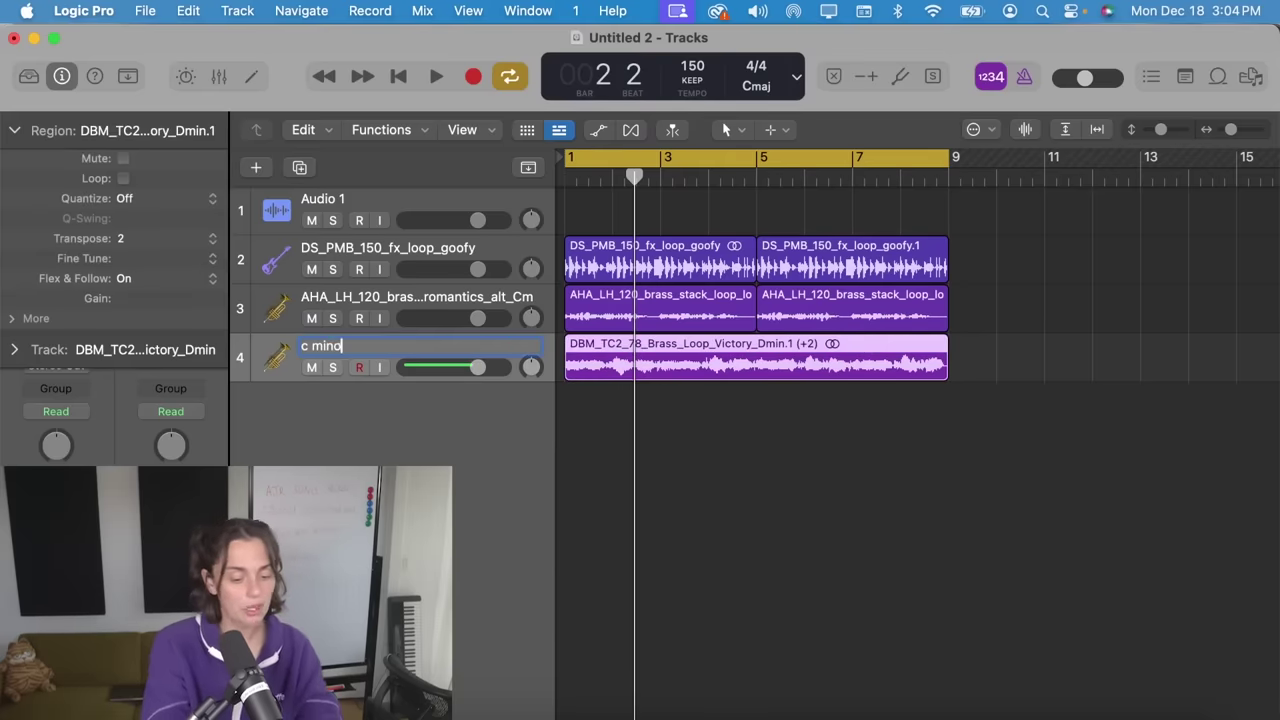
type(" mino")
key("Return")
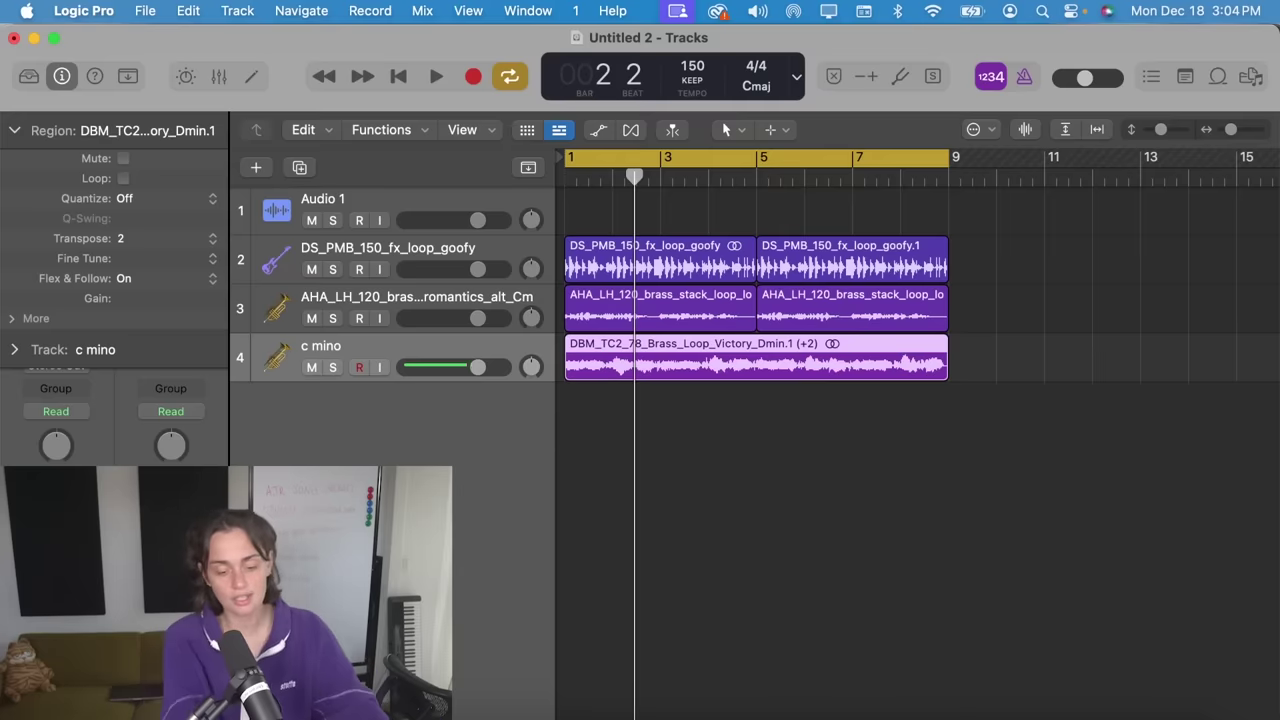
key("space")
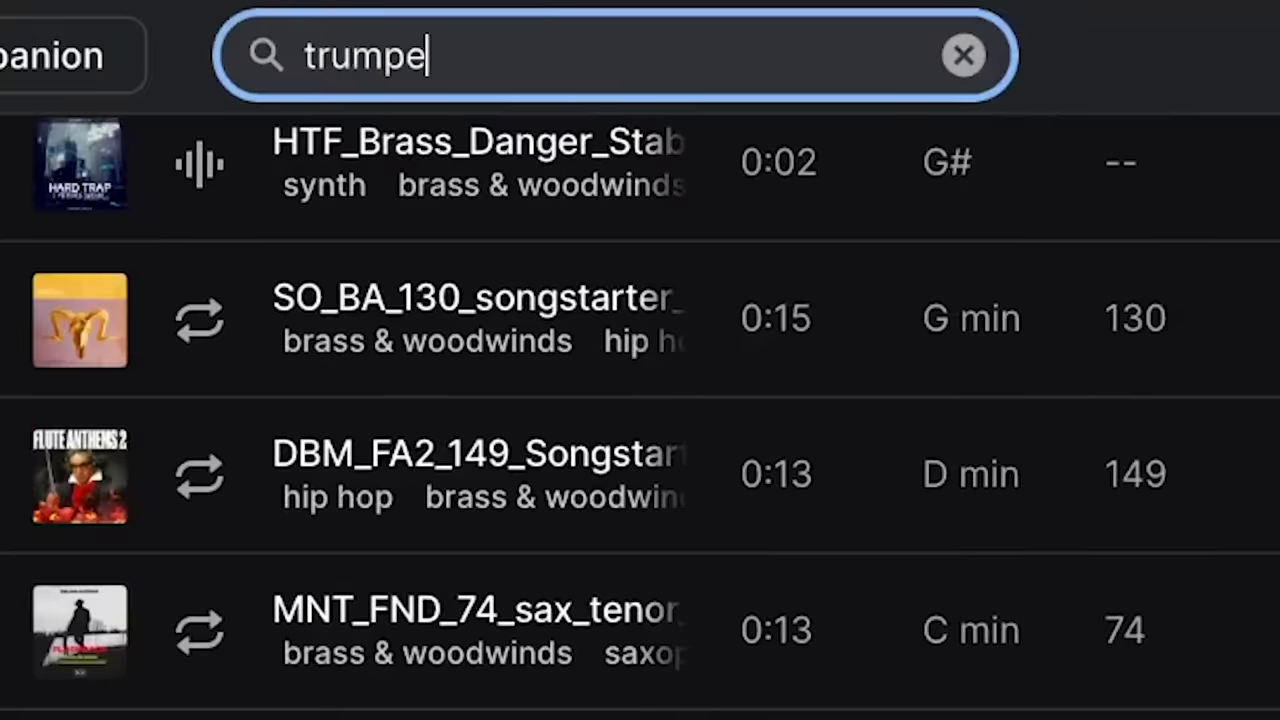
Search Splice for trumpet samples and time-stretch the AHA_IJ_80_trumpet_loop_forever_yours region to end at bar 17.
type("trumpe")
key("Return")
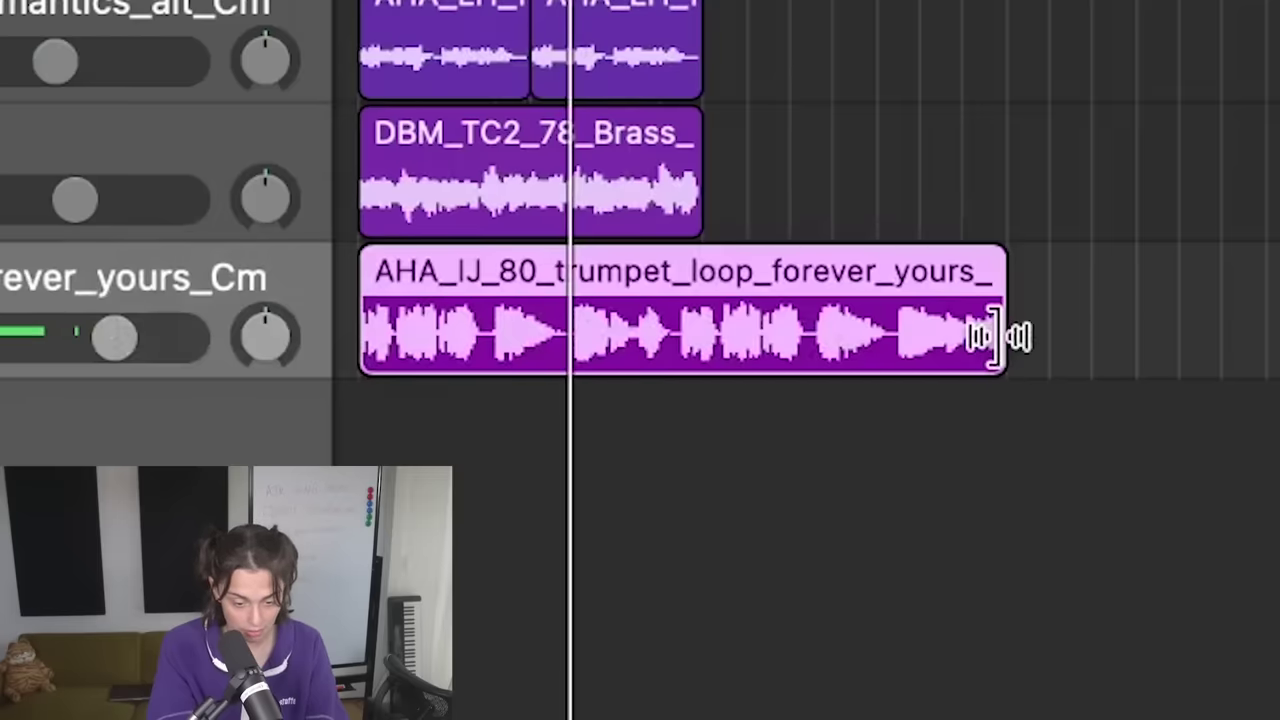
left_click_drag(1000, 336, 997, 334)
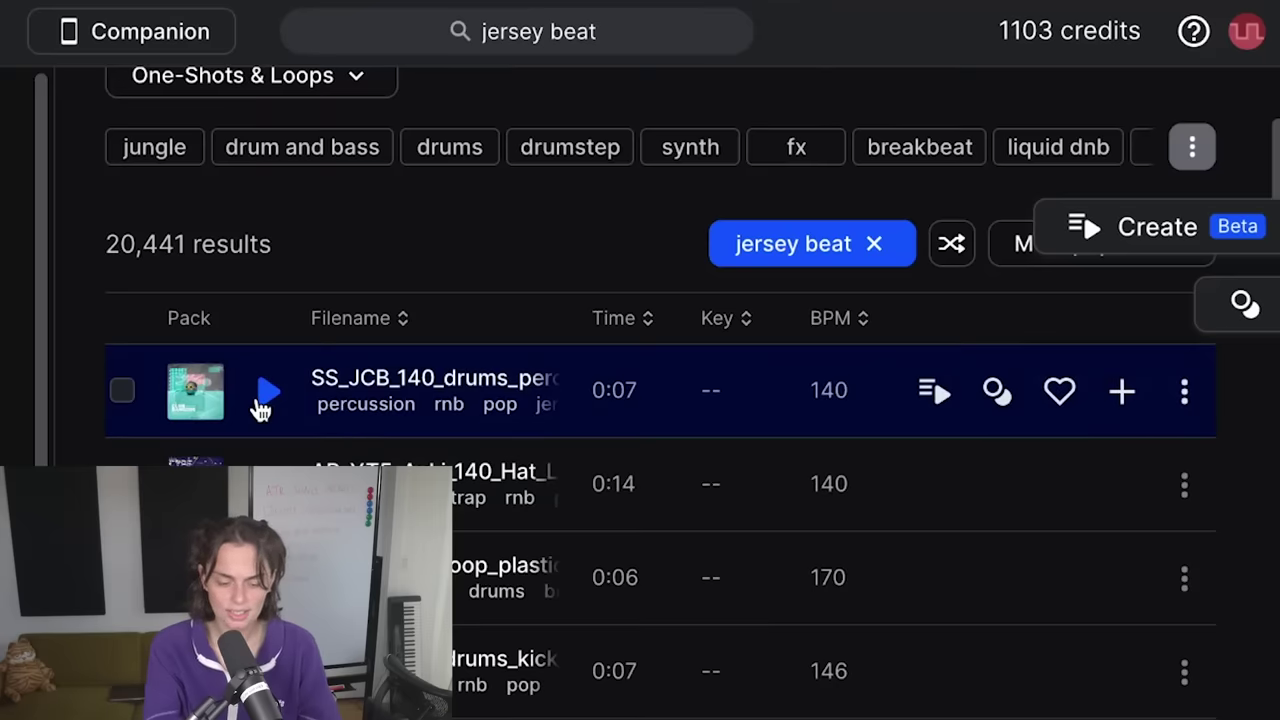
Download the SS_JCB_140 percussion loop from the jersey beat results, and add the AU_TD_140_drum_loop to the arrangement.
left_click(1121, 391)
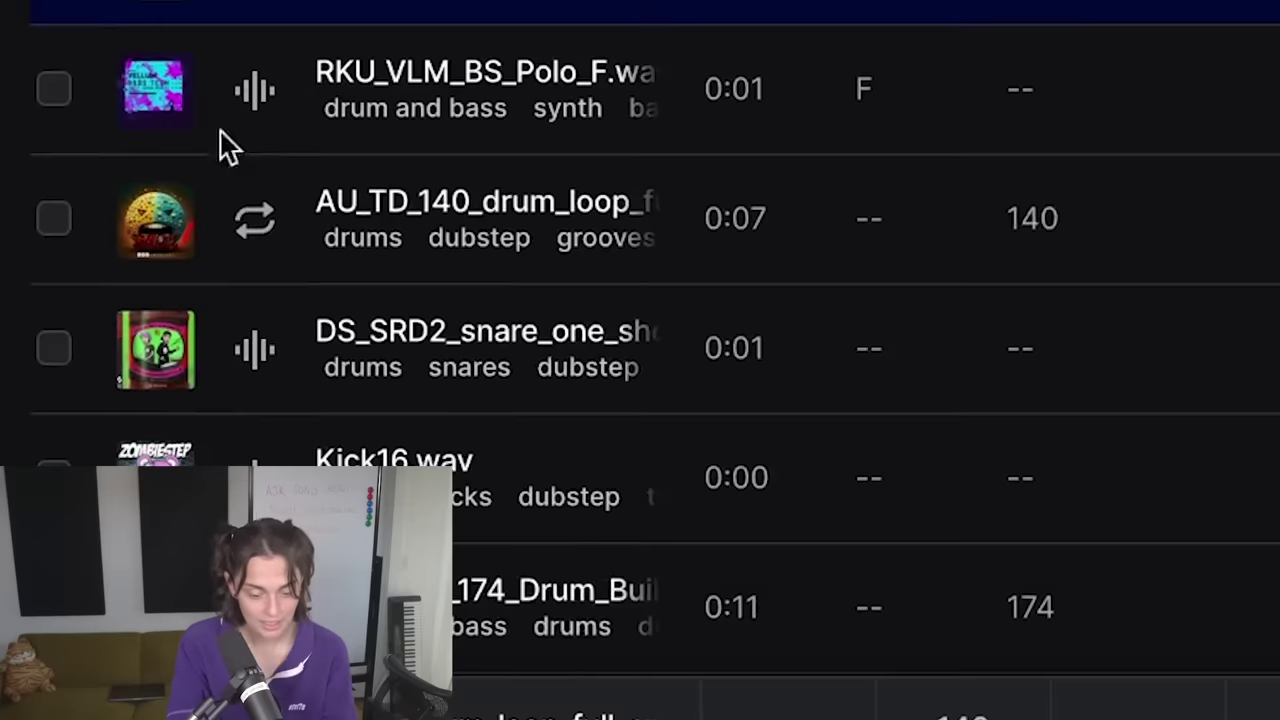
left_click(256, 225)
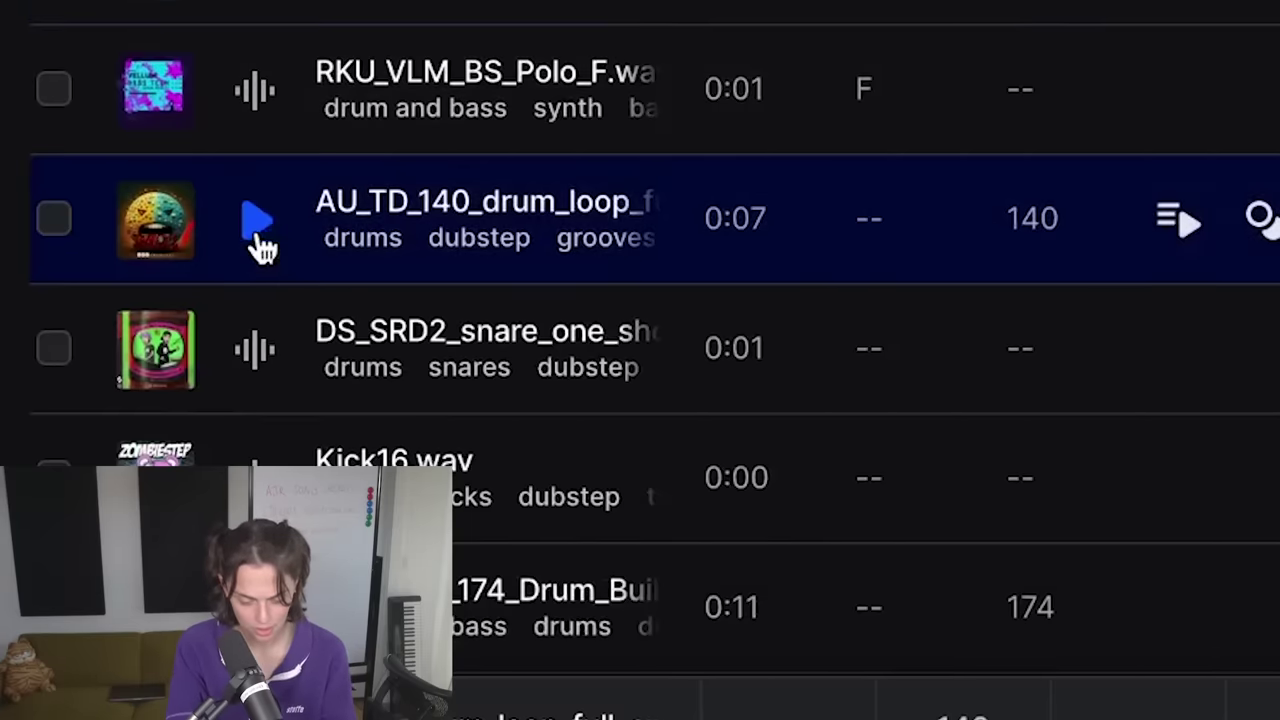
left_click_drag(660, 220, 796, 510)
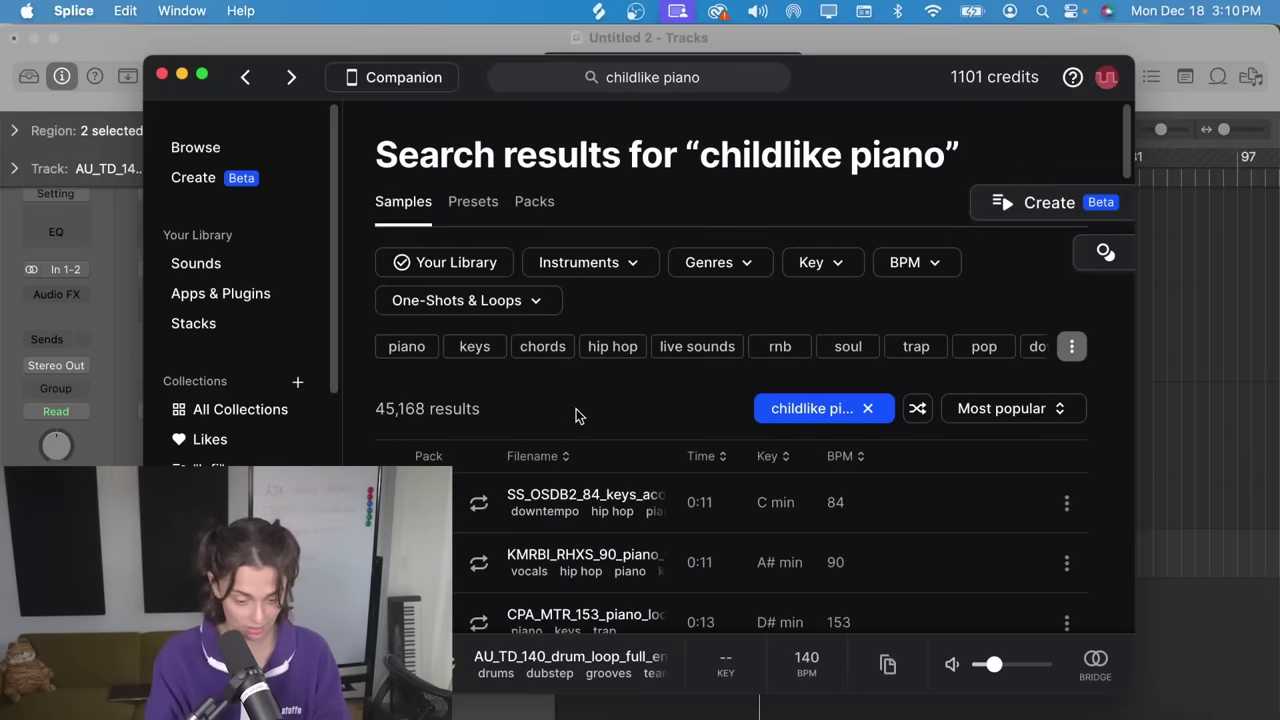
Audition the first three childlike piano loops and download the CPA_MTR_153_piano_loop sample.
scroll(573, 418, "down", 3)
left_click(478, 316)
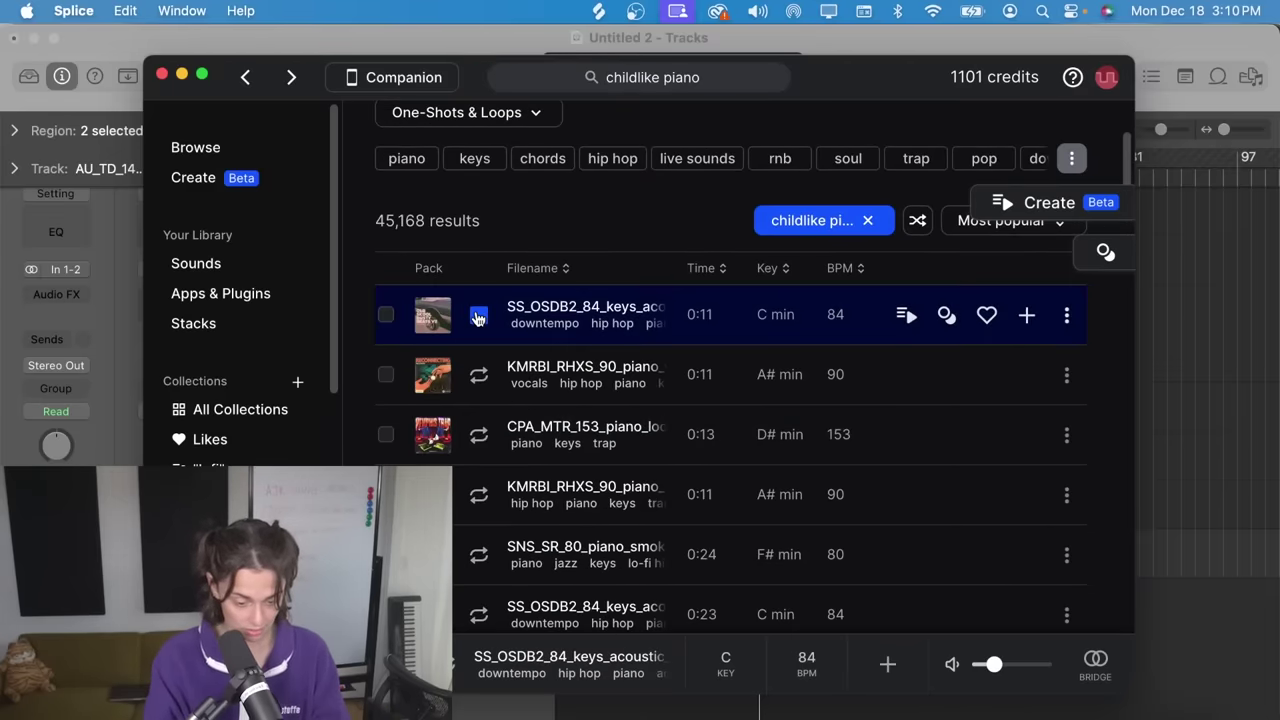
scroll(490, 340, "down", 1)
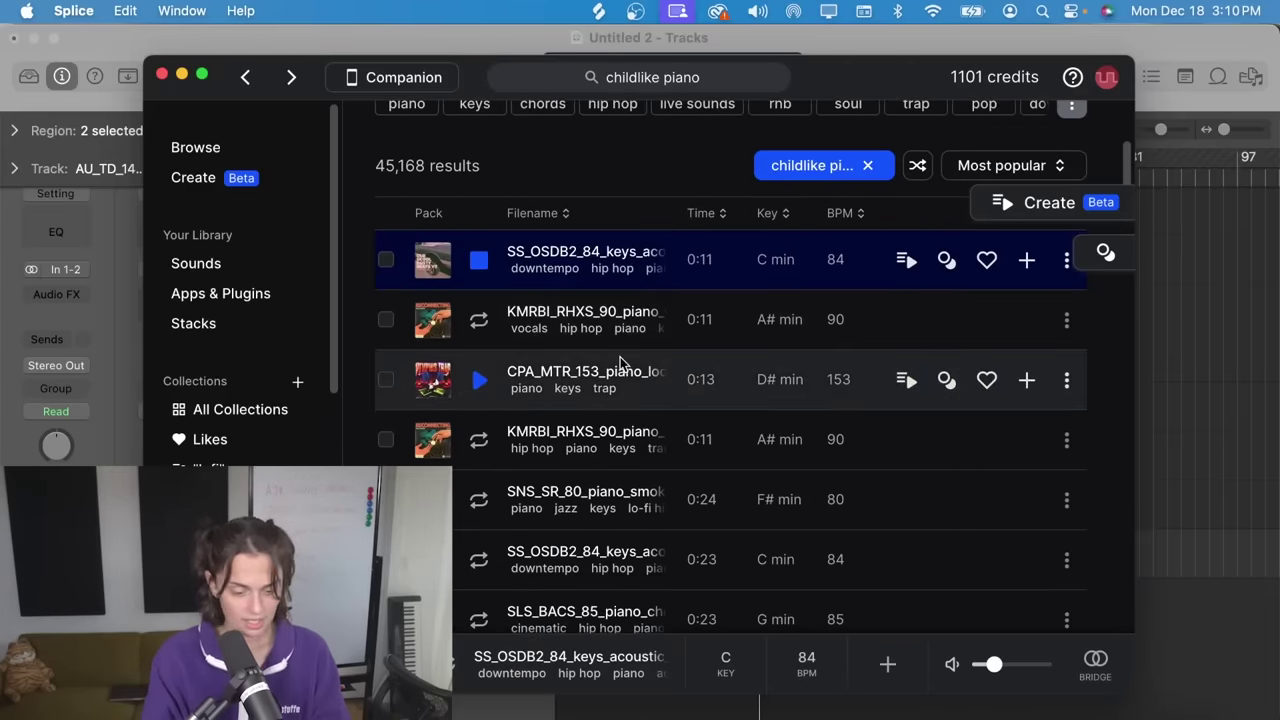
key("Down")
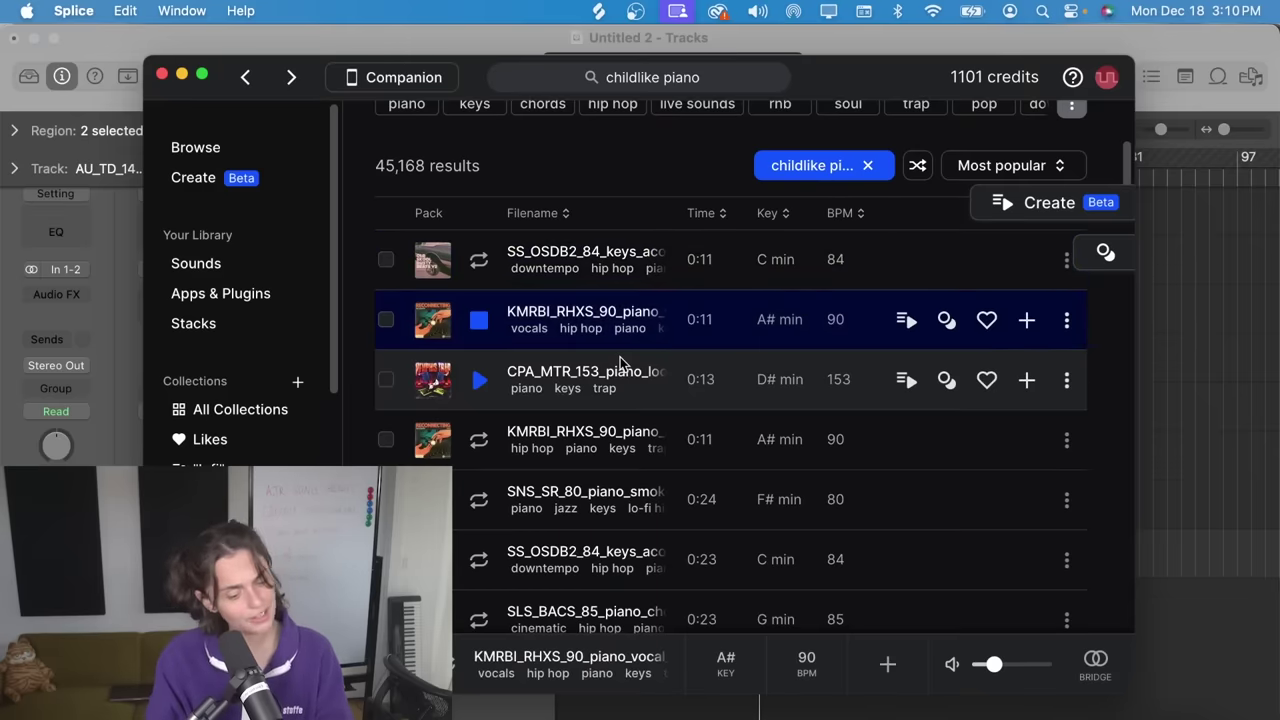
key("Down")
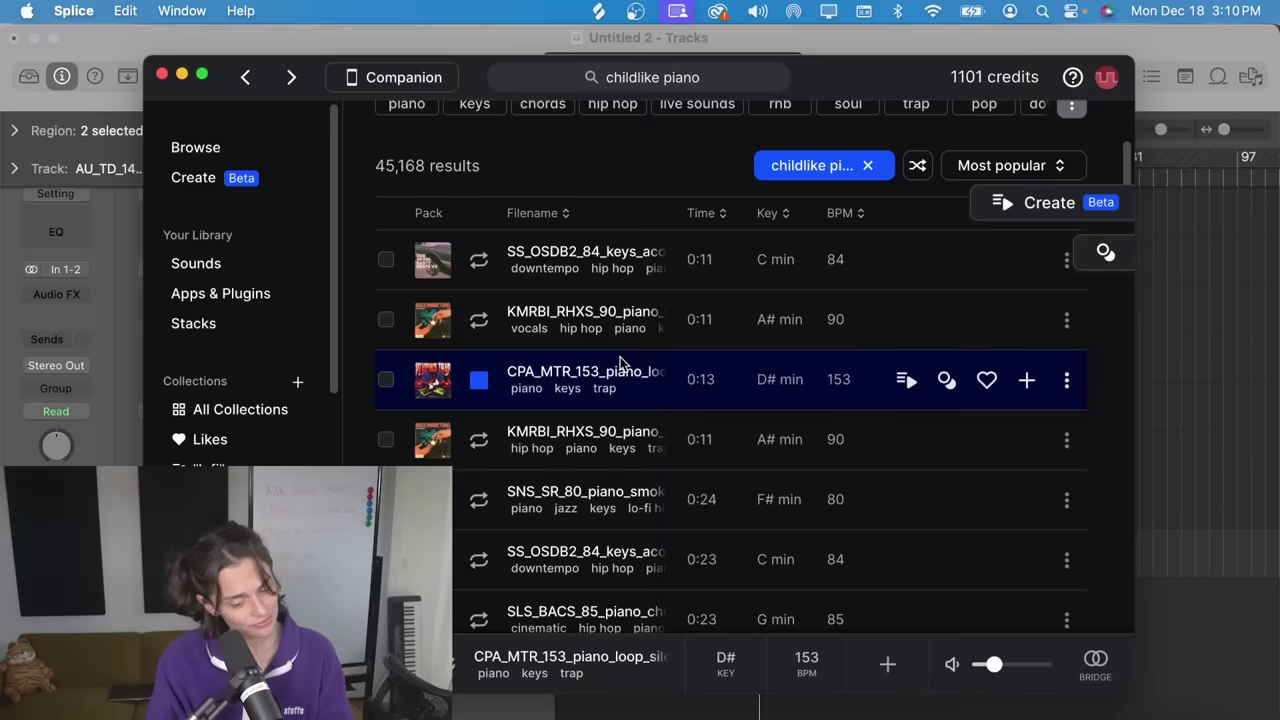
left_click(1026, 380)
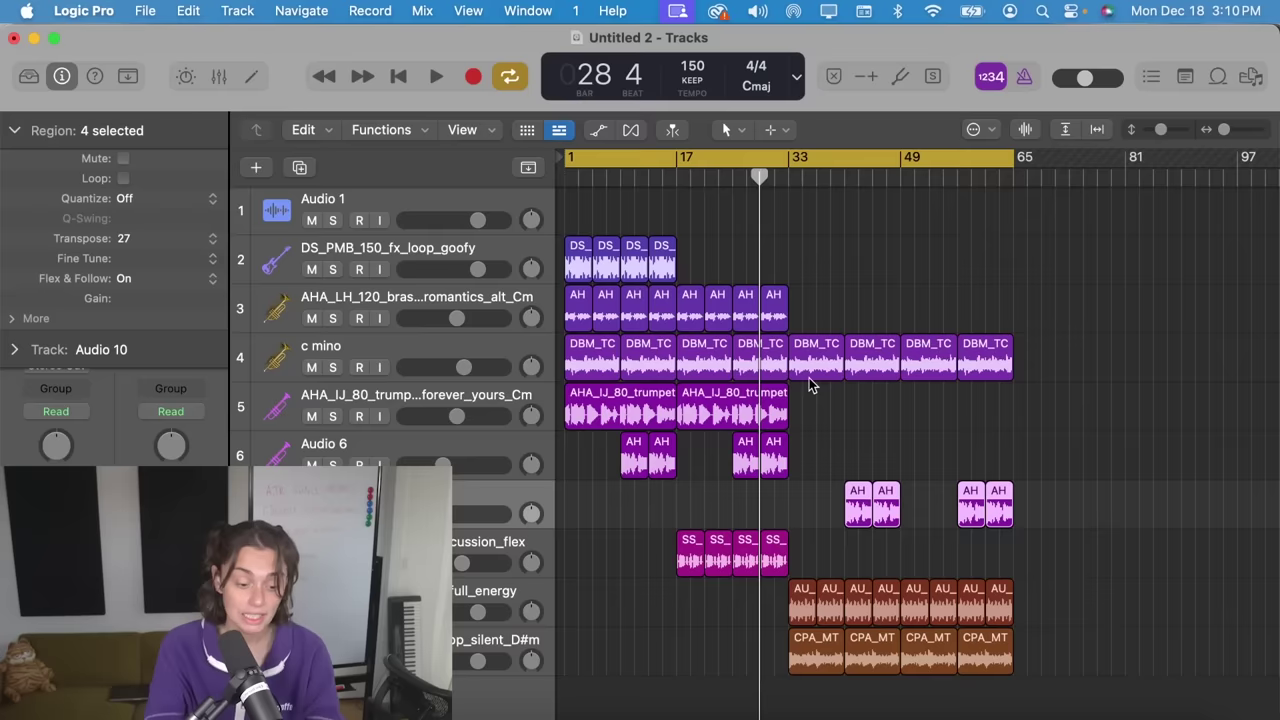
left_click(1066, 337)
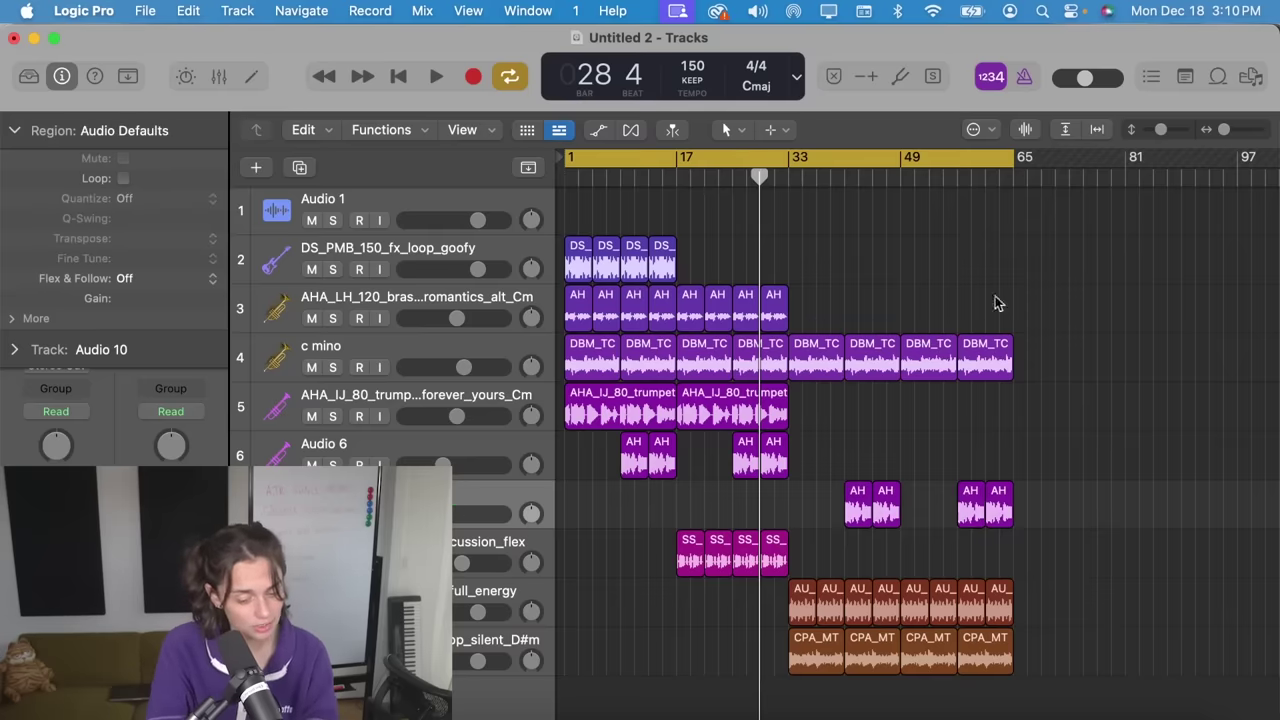
left_click_drag(820, 323, 1055, 337)
key("super+alt+a")
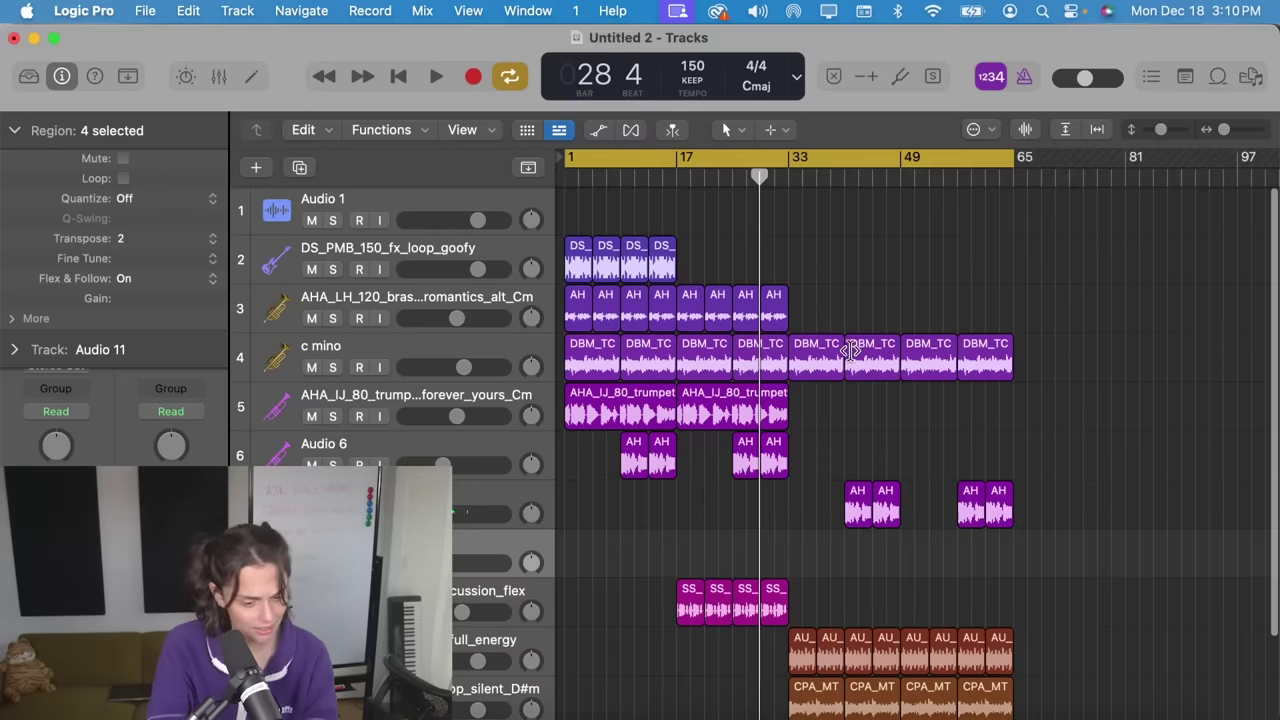
key("super+z")
Duplicate the c mino track and move its four regions from bar 33 onward onto the new track.
left_click(516, 358)
key("super+d")
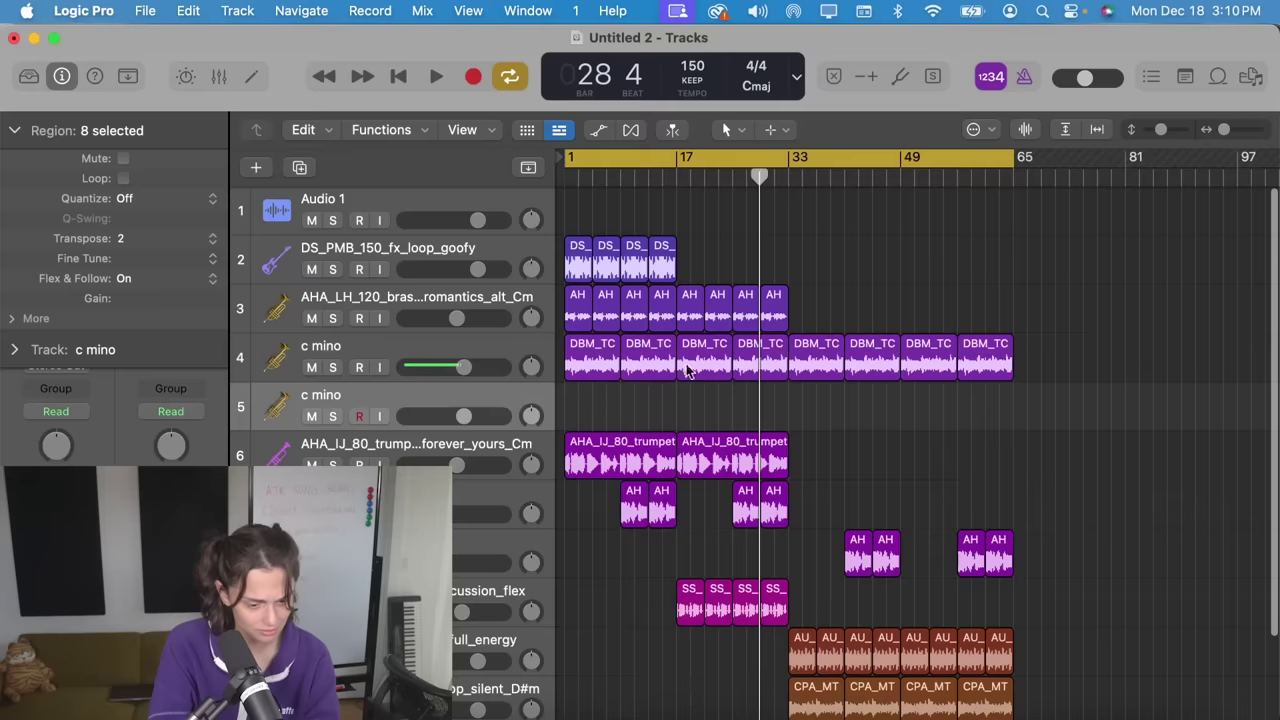
left_click_drag(828, 323, 1025, 385)
left_click_drag(820, 362, 820, 410)
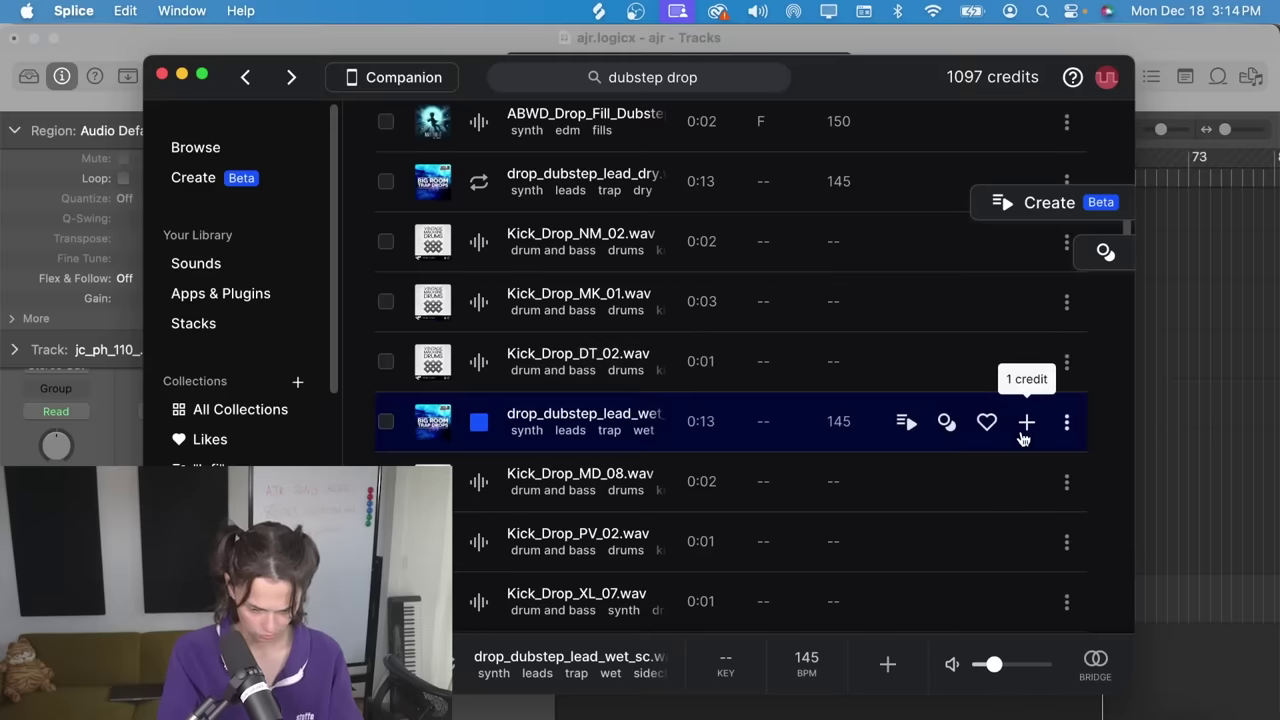
Download the drop_dubstep_lead_wet loop, and preview the FF_CF_foley_duck_green sound from the silly results.
left_click(1026, 422)
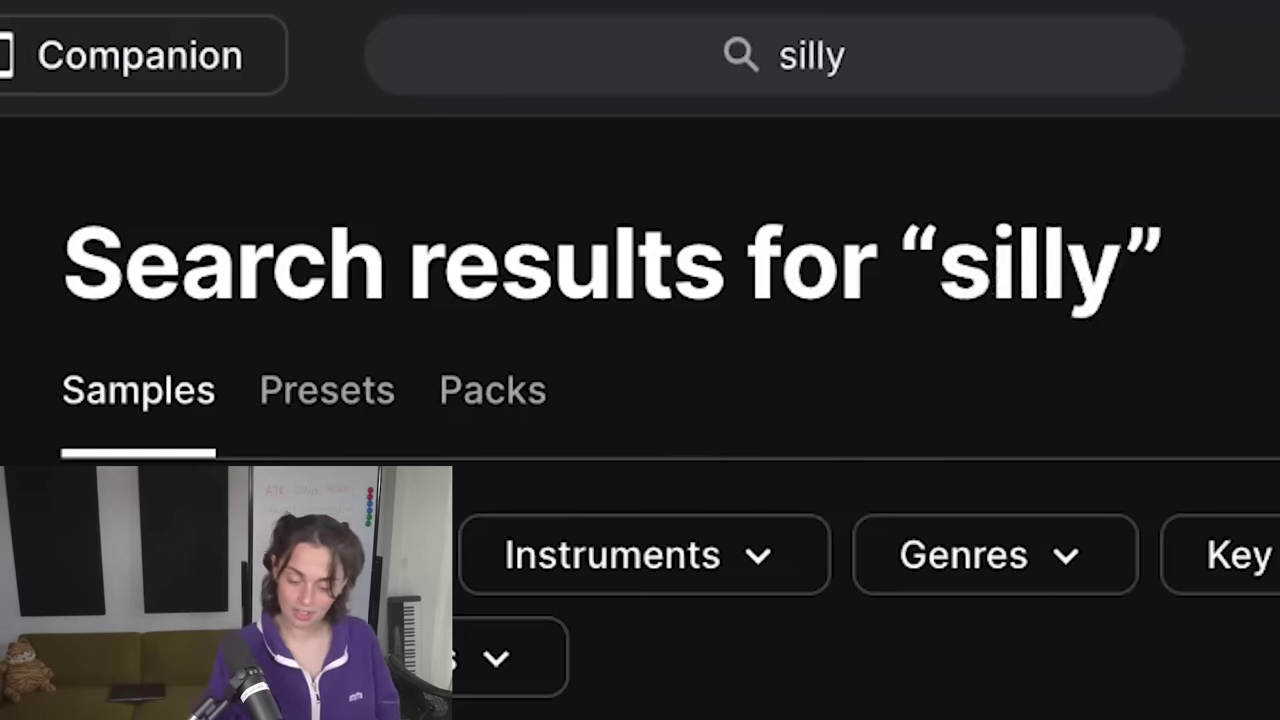
scroll(640, 440, "down", 2)
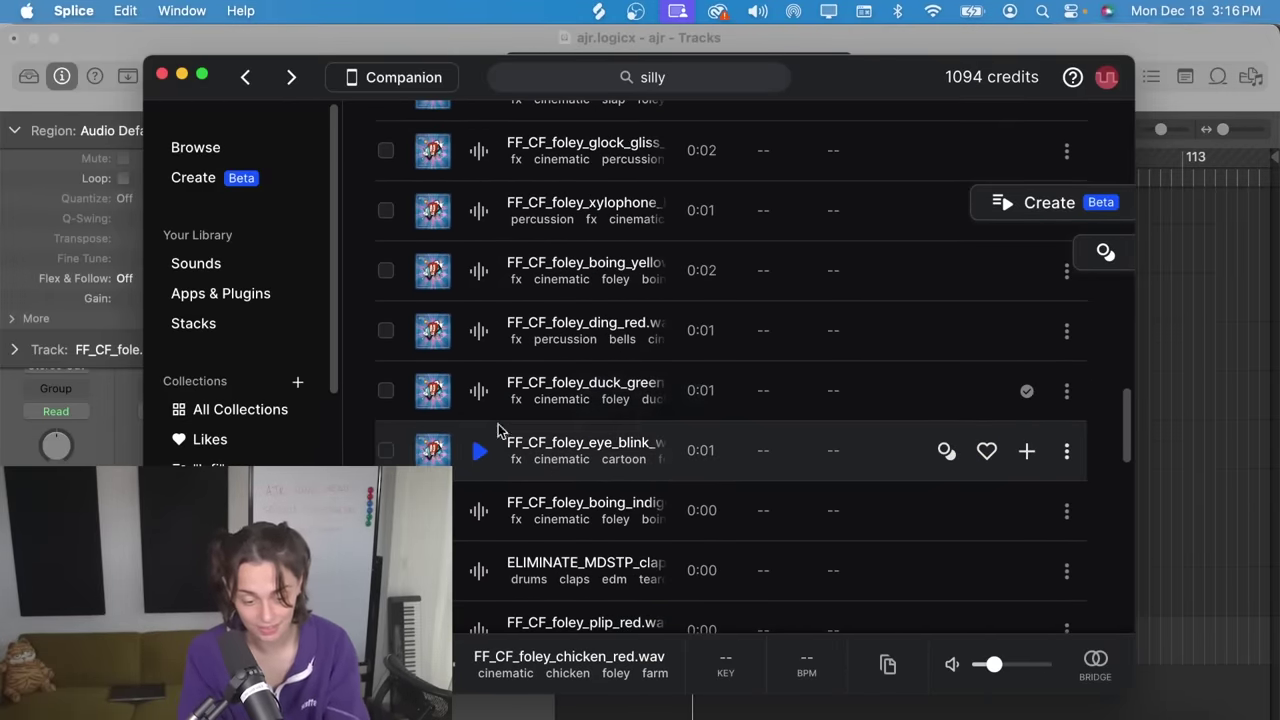
left_click(469, 390)
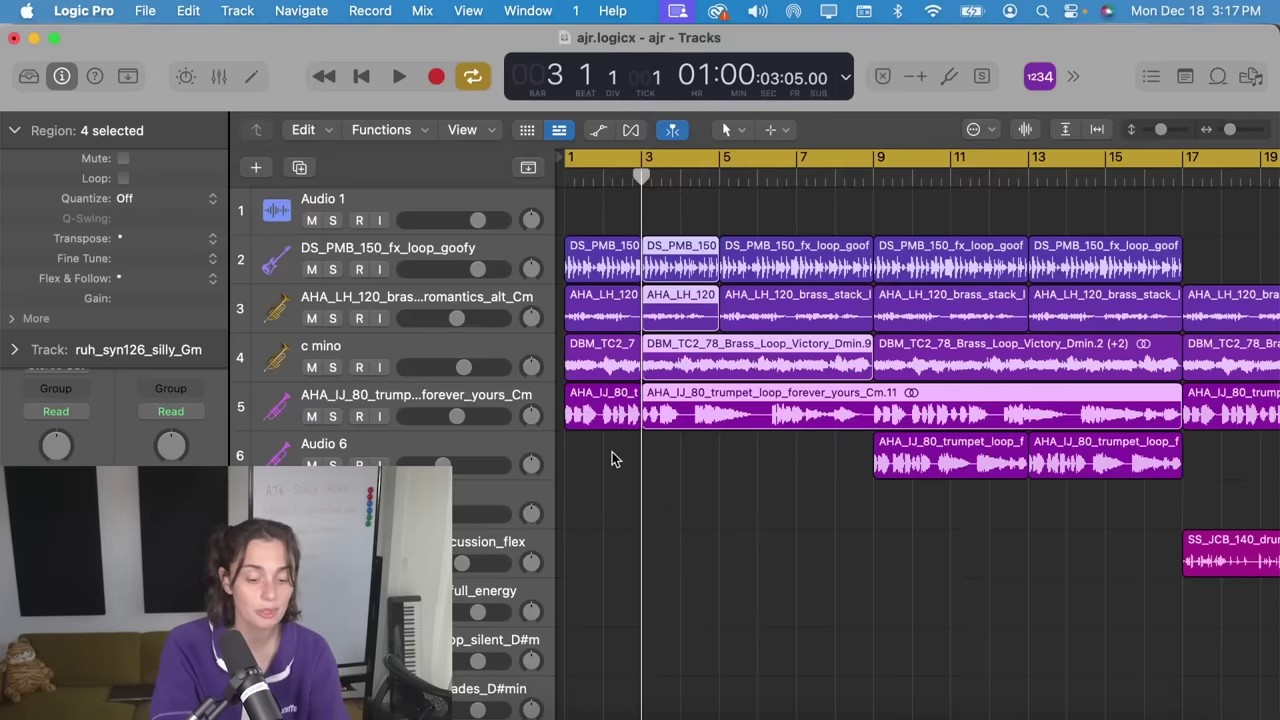
Delete the four loop regions before bar 3 on tracks 2 to 5 and return the playhead to the start.
left_click_drag(614, 459, 568, 252)
key("Delete")
key("Return")
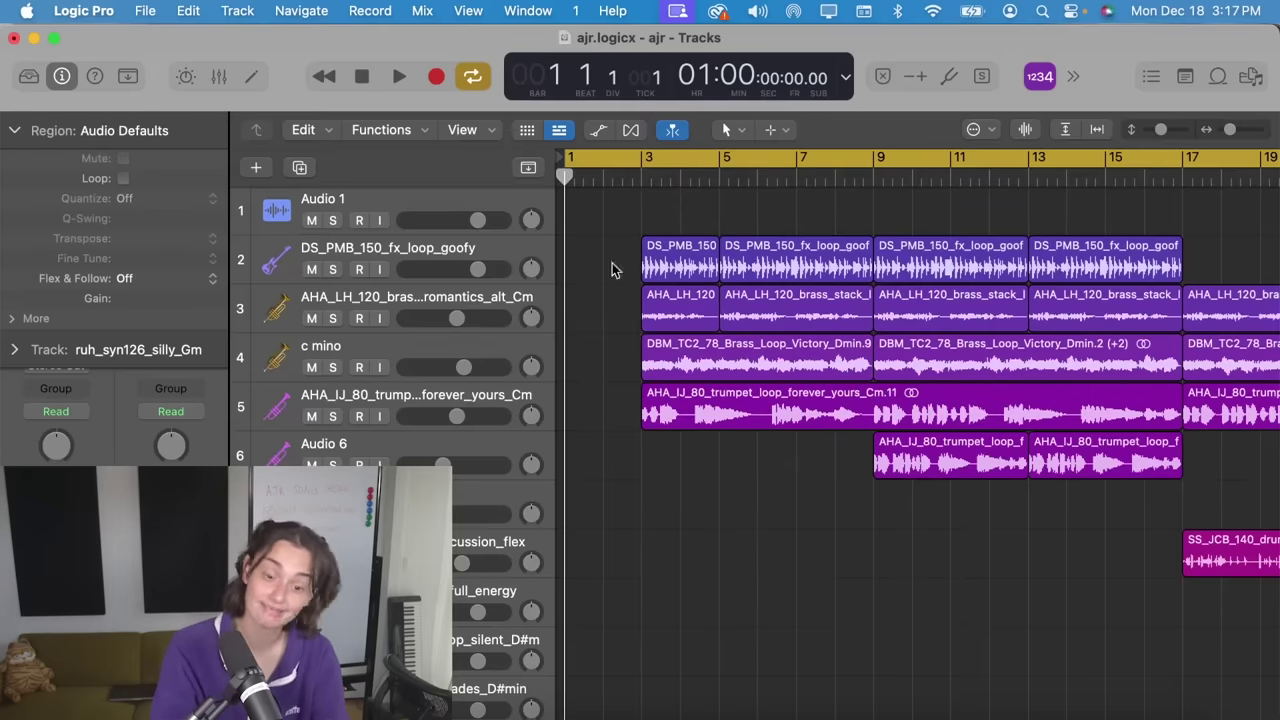
Move the ruh_syn126_silly_Gm track up directly below Audio 1, and select the Audio 1 track.
scroll(890, 428, "down", 6)
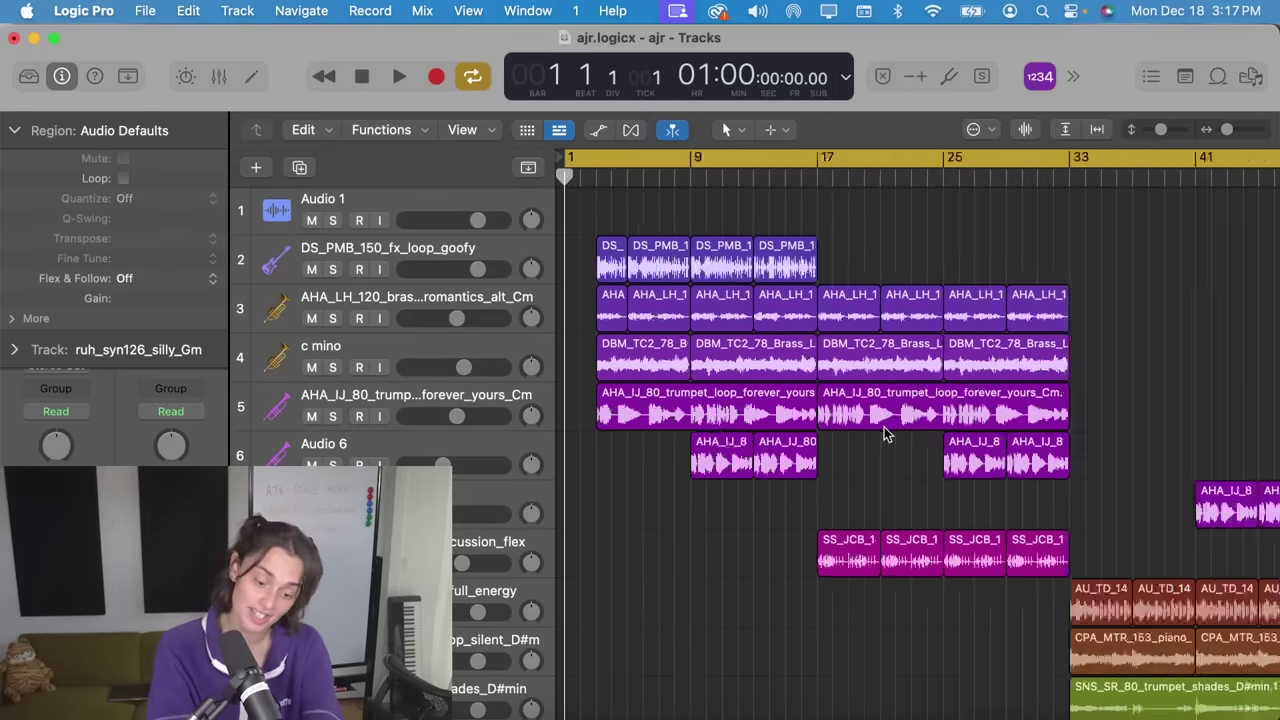
scroll(884, 434, "down", 8)
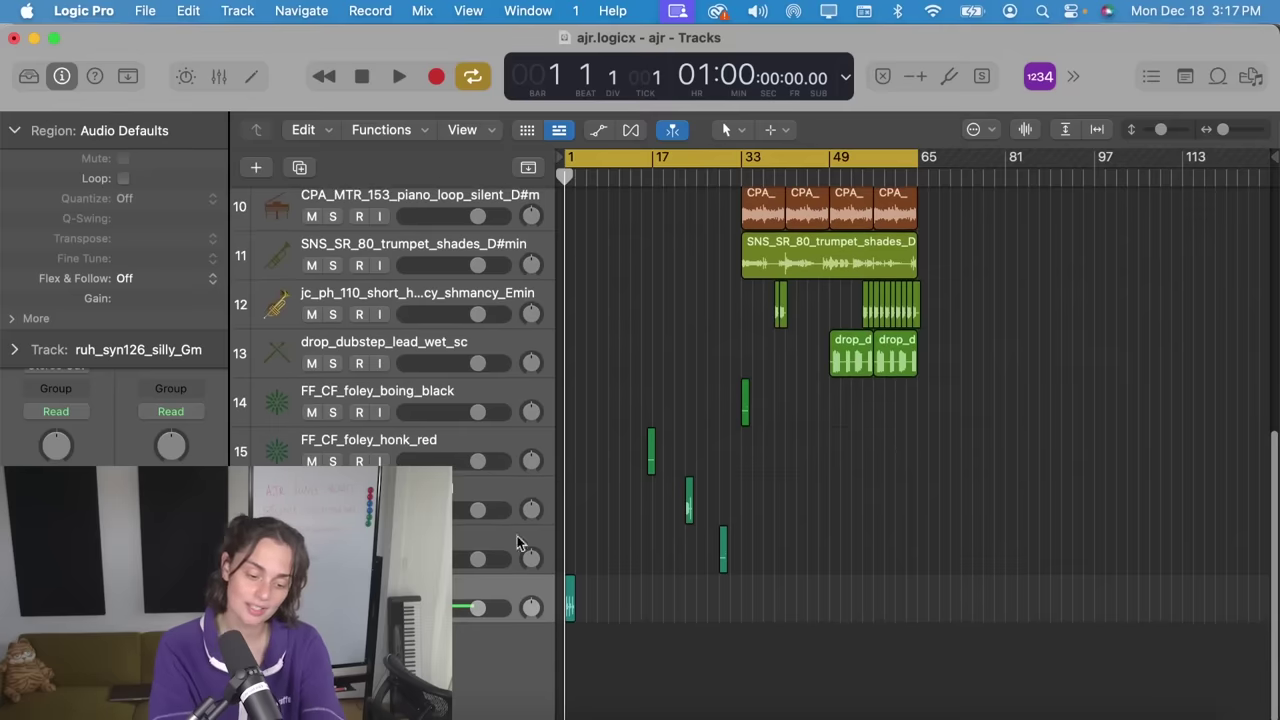
scroll(890, 430, "up", 6)
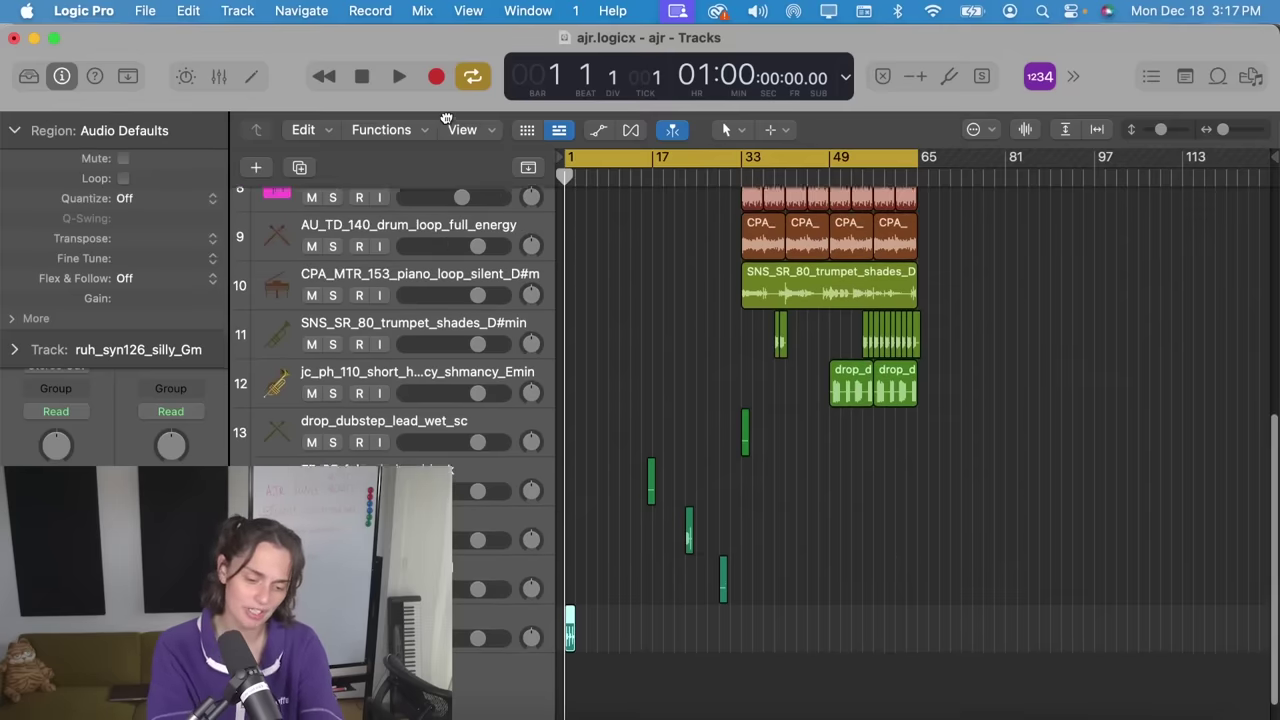
scroll(425, 190, "up", 3)
left_click(420, 198)
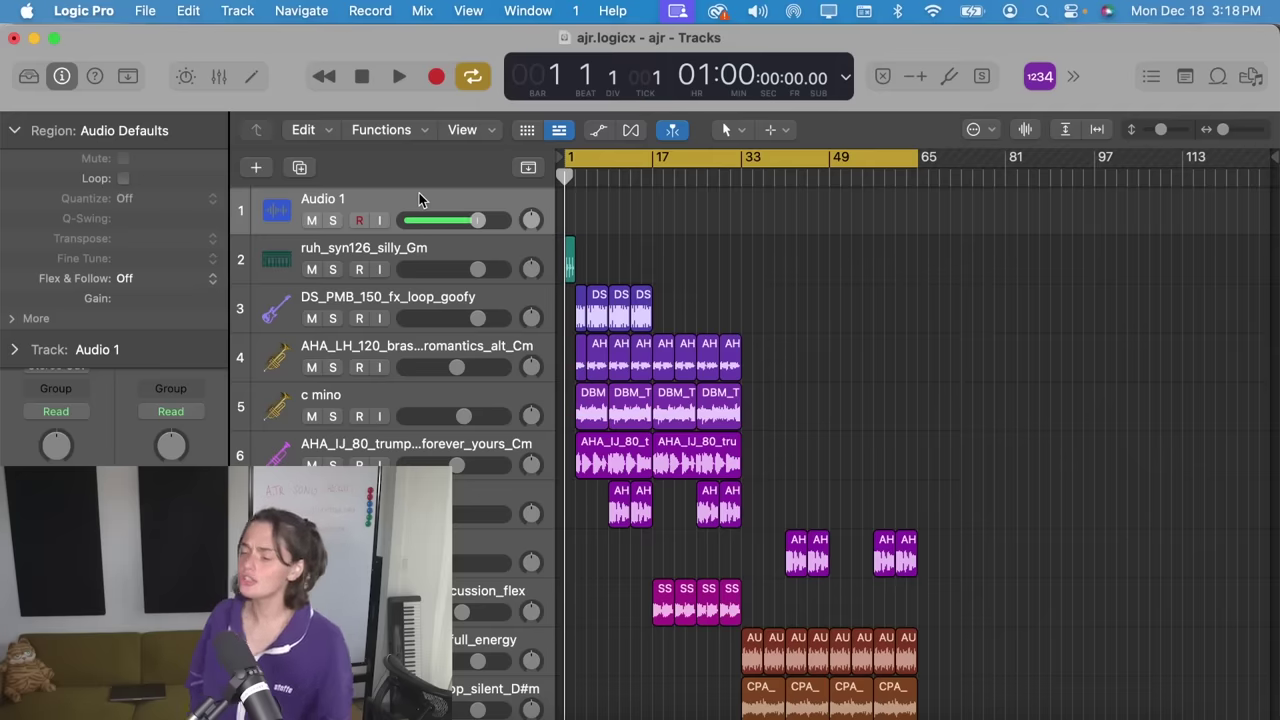